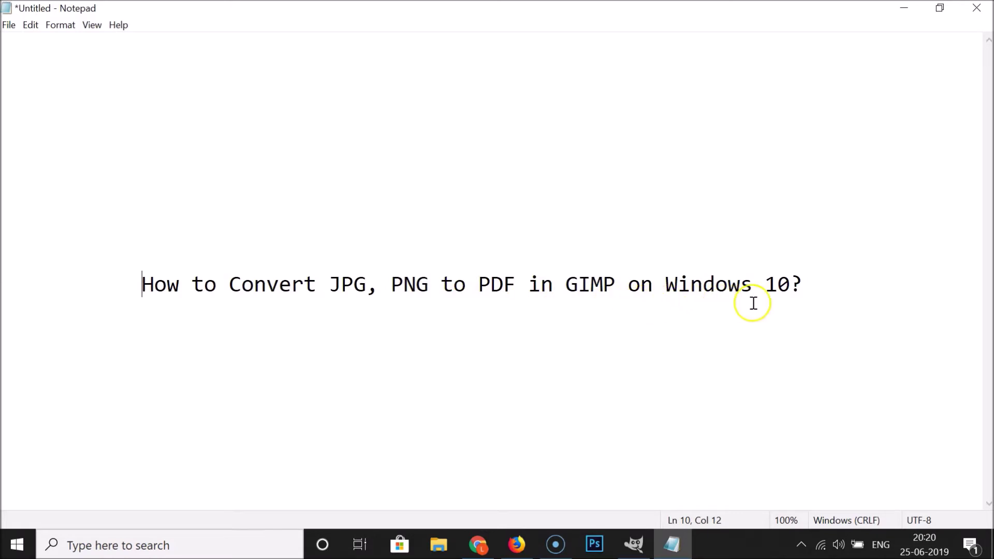
Step: Minimize the Notepad note 'How to Convert JPG, PNG to PDF in GIMP on Windows 10?' to show the desktop
{"action": "left_click", "coordinate": [908, 10]}
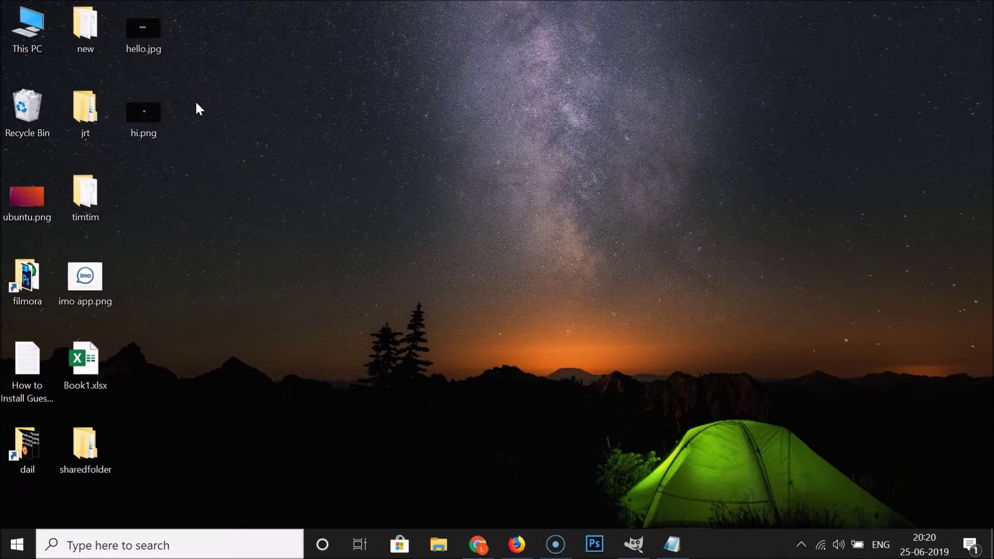
Step: Open hello.jpg from the Desktop in GIMP, converting it to the built-in sRGB working space
{"action": "left_click", "coordinate": [169, 35]}
{"action": "left_click", "coordinate": [633, 543]}
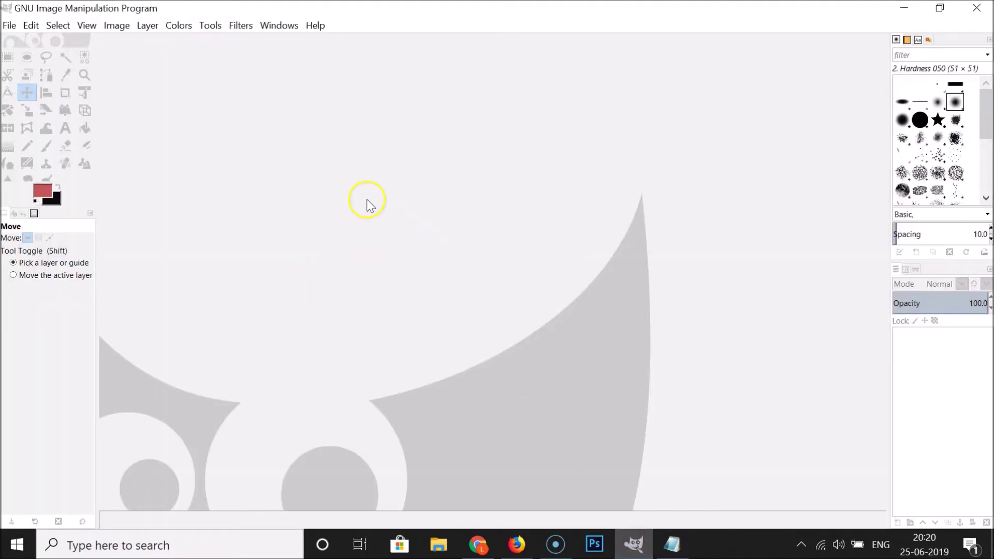
{"action": "left_click", "coordinate": [10, 25]}
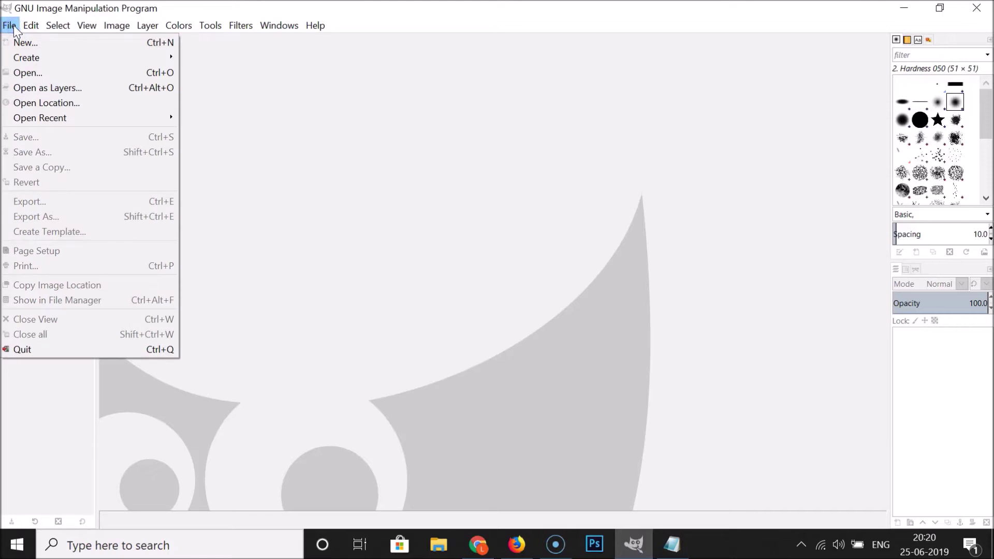
{"action": "left_click", "coordinate": [29, 72]}
{"action": "left_click", "coordinate": [281, 150]}
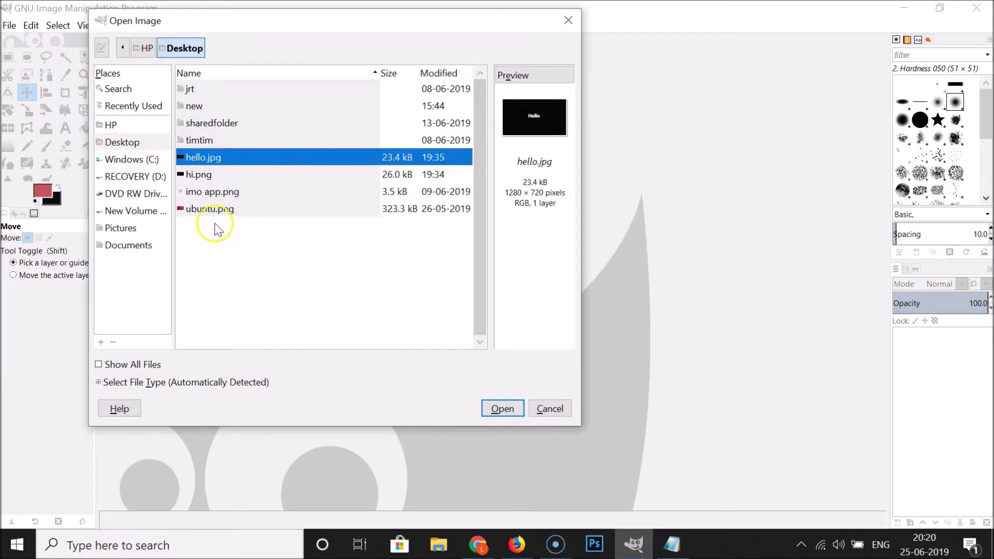
{"action": "left_click", "coordinate": [139, 145]}
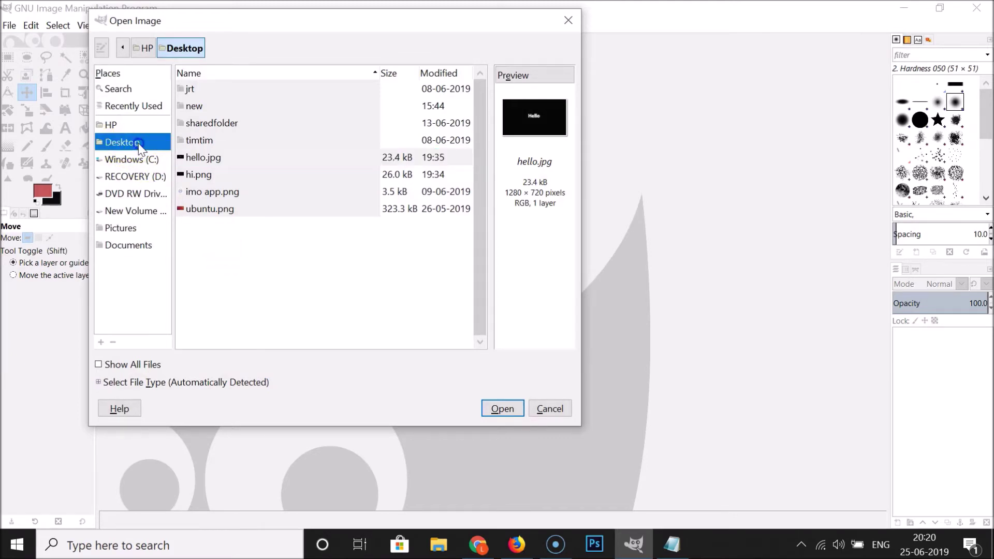
{"action": "left_click", "coordinate": [229, 159]}
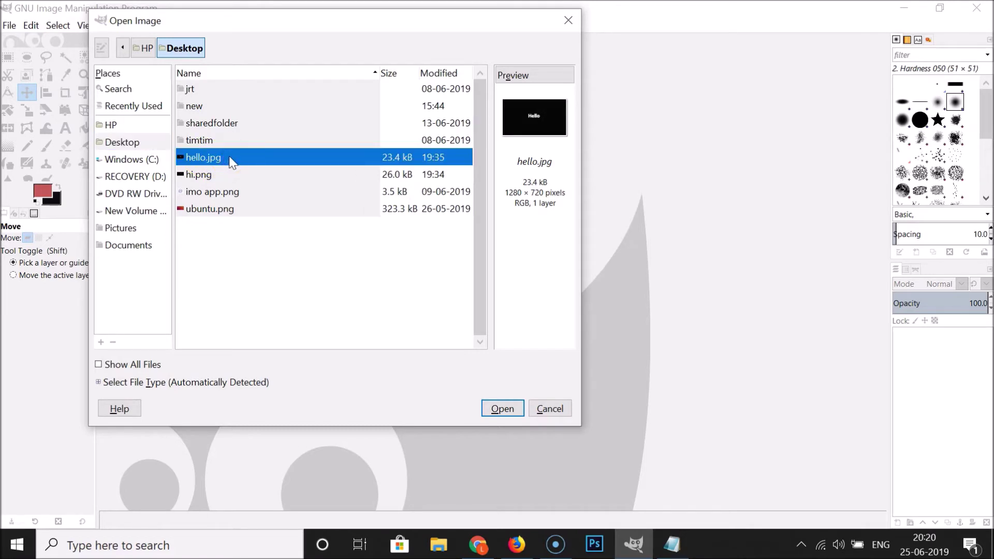
{"action": "left_click", "coordinate": [496, 409]}
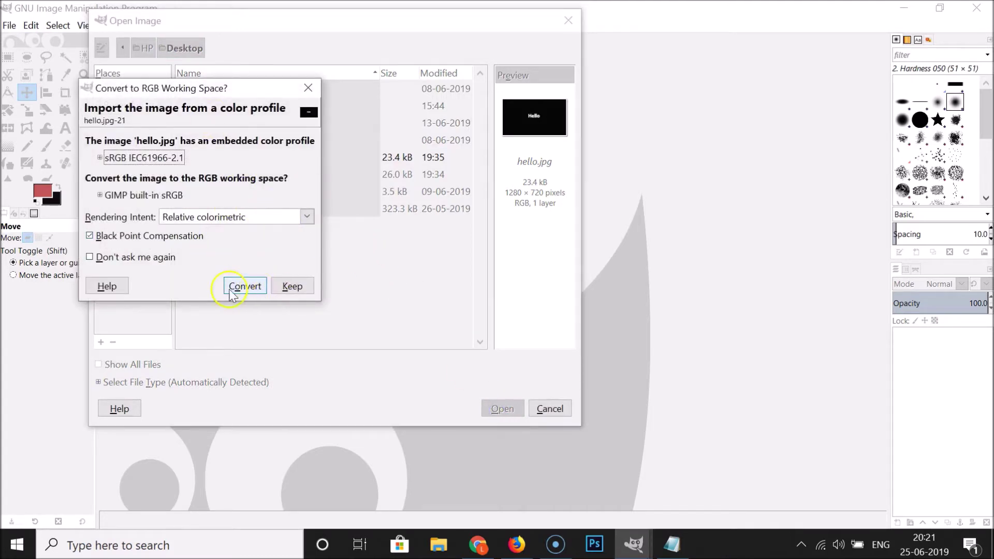
{"action": "left_click", "coordinate": [248, 287]}
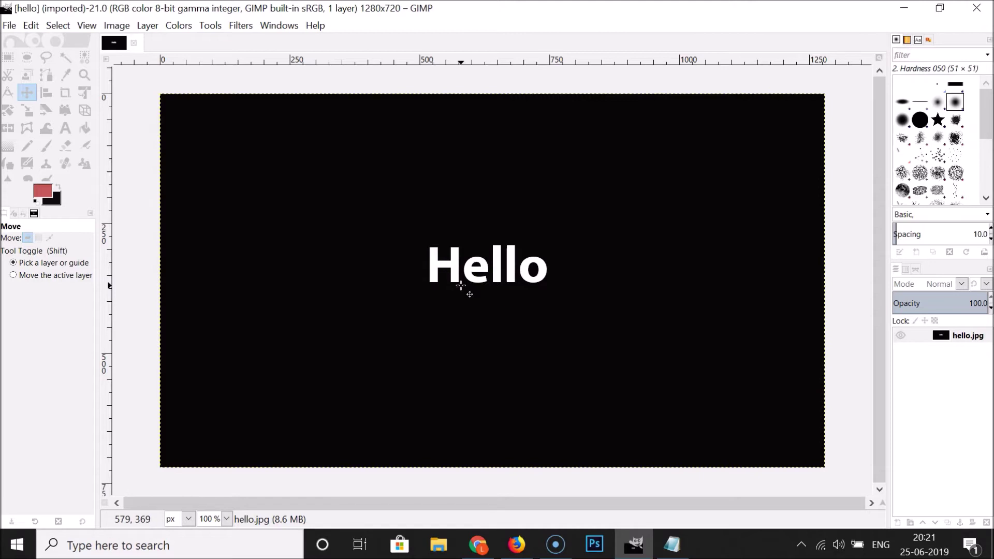
Step: Start Export As and pick Portable Document Format as the export file type
{"action": "left_click", "coordinate": [10, 25]}
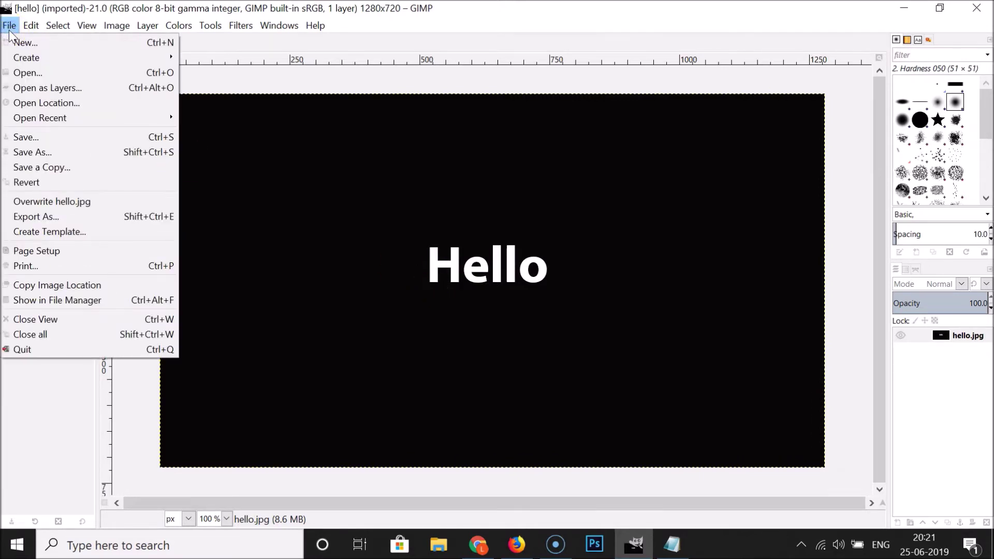
{"action": "left_click", "coordinate": [55, 219]}
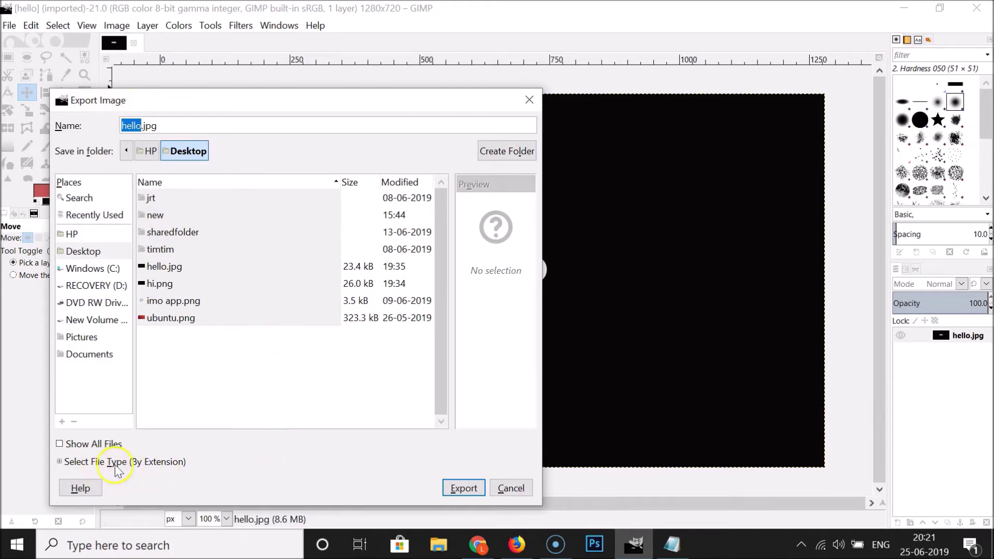
{"action": "left_click", "coordinate": [61, 462]}
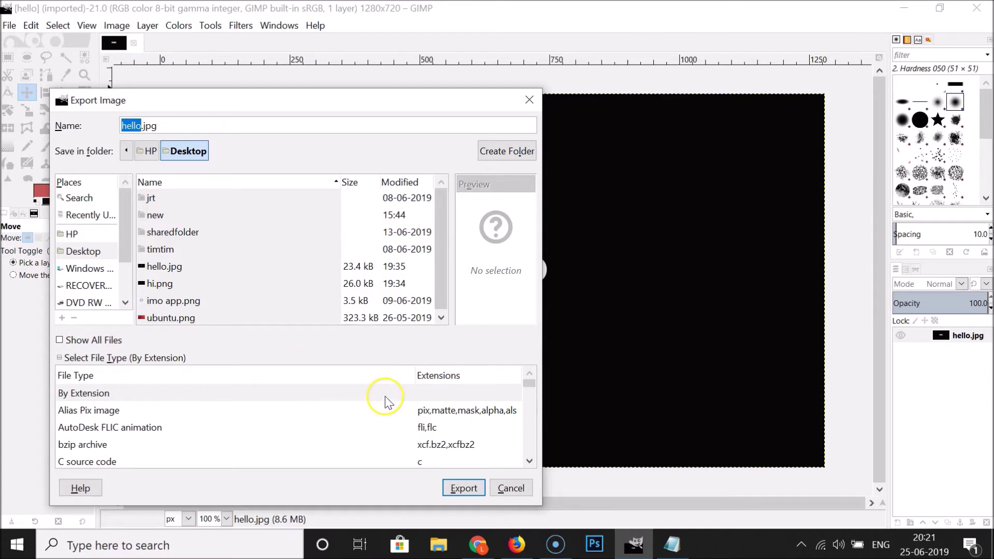
{"action": "scroll", "coordinate": [389, 403], "scroll_direction": "down", "scroll_amount": 15}
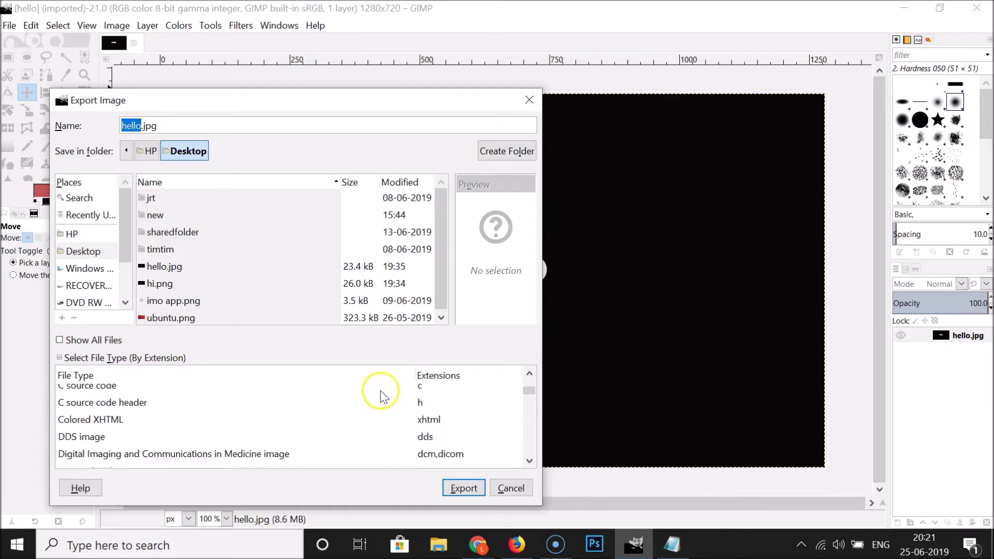
{"action": "scroll", "coordinate": [341, 396], "scroll_direction": "up", "scroll_amount": 2}
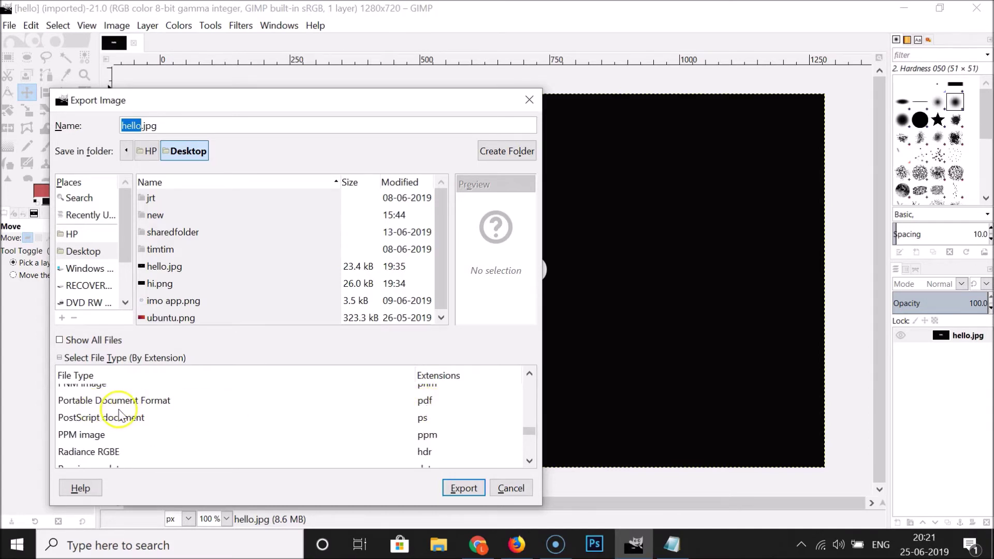
{"action": "left_click", "coordinate": [188, 402]}
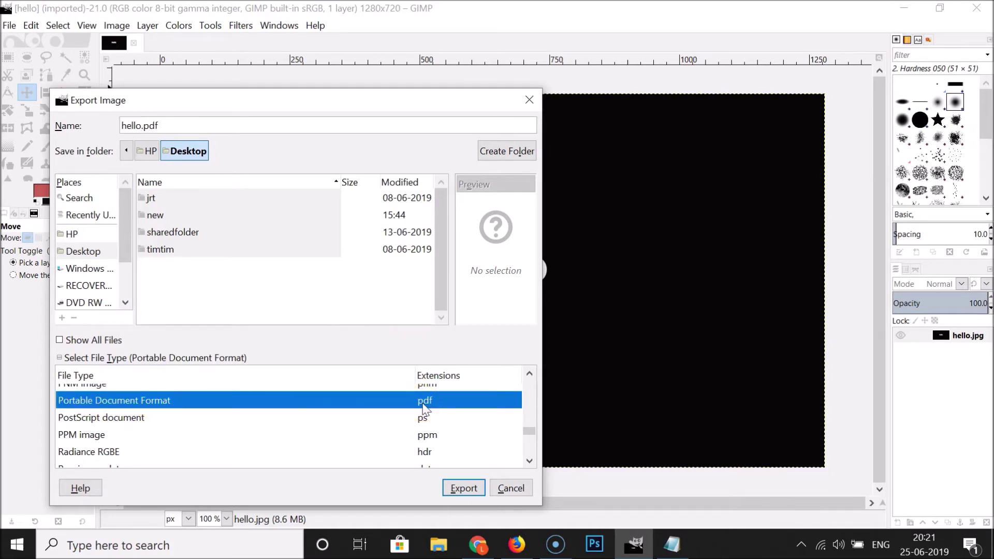
Step: Name the export hello.pdf and set the Desktop as its destination folder
{"action": "left_click", "coordinate": [139, 130]}
{"action": "double_click", "coordinate": [142, 127]}
{"action": "left_click", "coordinate": [141, 127]}
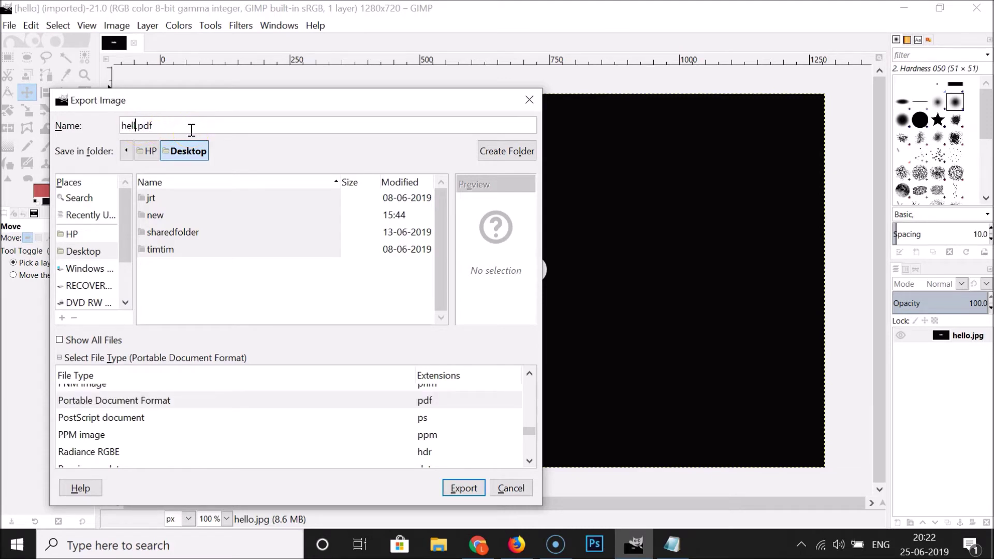
{"action": "type", "text": "hello"}
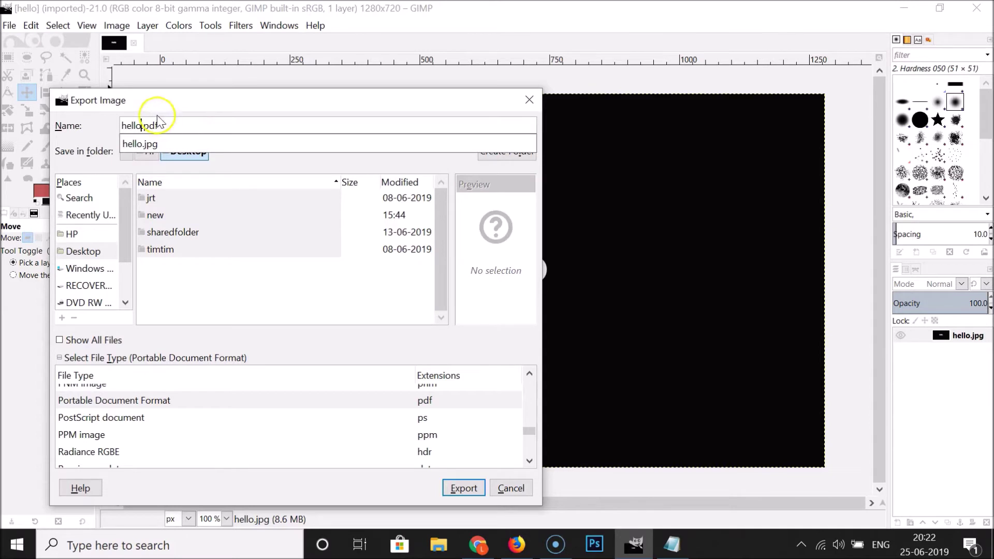
{"action": "left_click", "coordinate": [156, 100]}
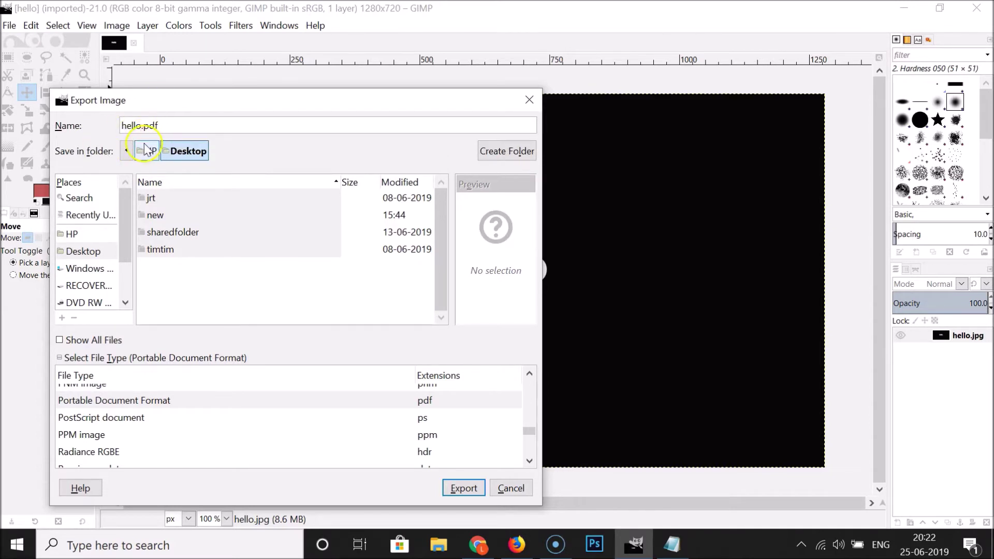
{"action": "left_click", "coordinate": [166, 126]}
{"action": "left_click", "coordinate": [273, 148]}
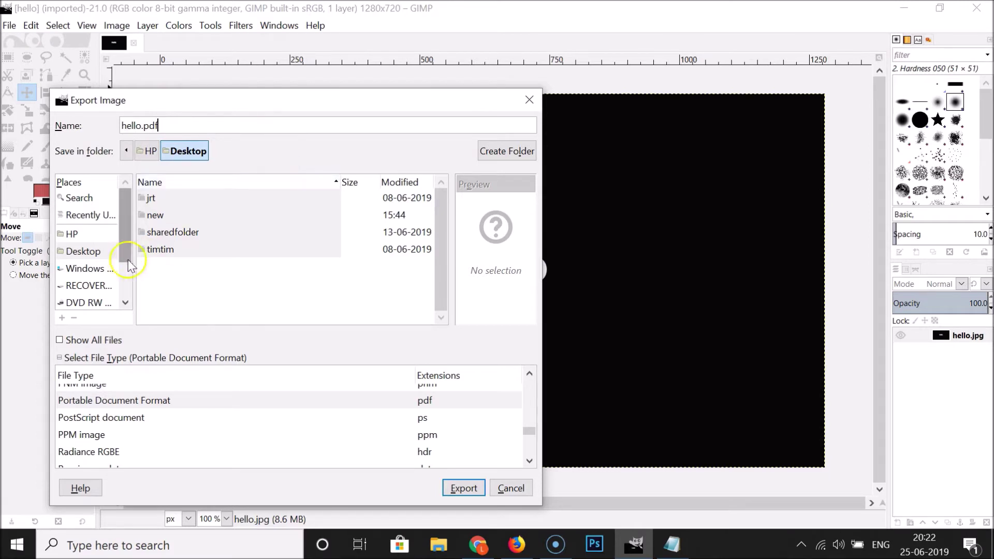
{"action": "mouse_move", "coordinate": [127, 218]}
{"action": "left_mouse_down"}
{"action": "mouse_move", "coordinate": [129, 236]}
{"action": "mouse_move", "coordinate": [127, 219]}
{"action": "left_mouse_up"}
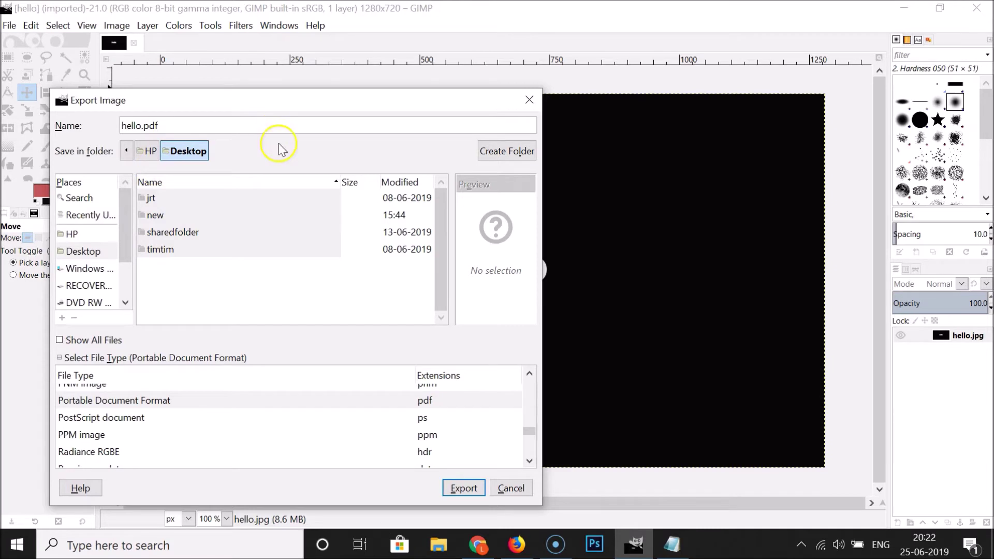
{"action": "left_click", "coordinate": [83, 253]}
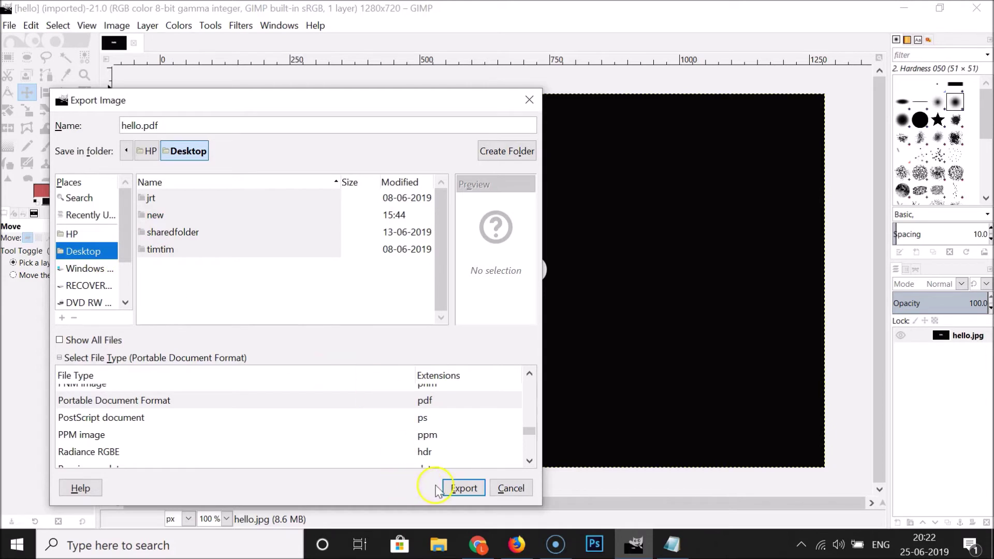
Step: Export hello.pdf with the default PDF options, then minimize GIMP
{"action": "left_click", "coordinate": [459, 492]}
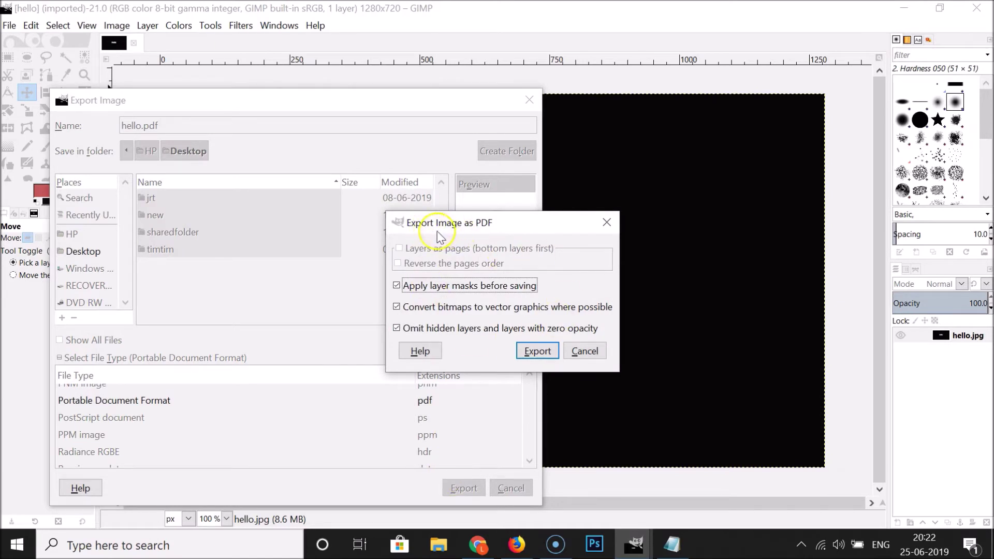
{"action": "left_click", "coordinate": [537, 352]}
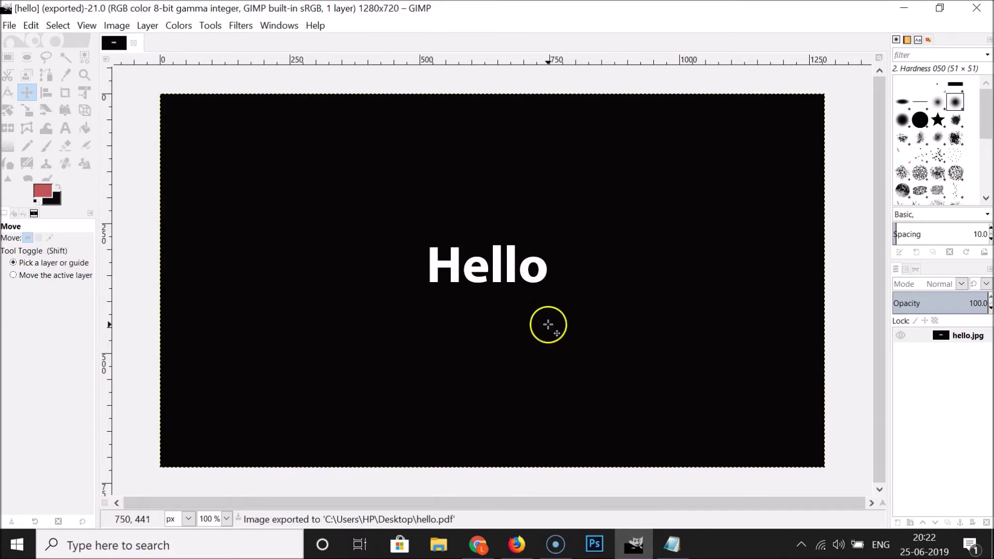
{"action": "left_click", "coordinate": [910, 9]}
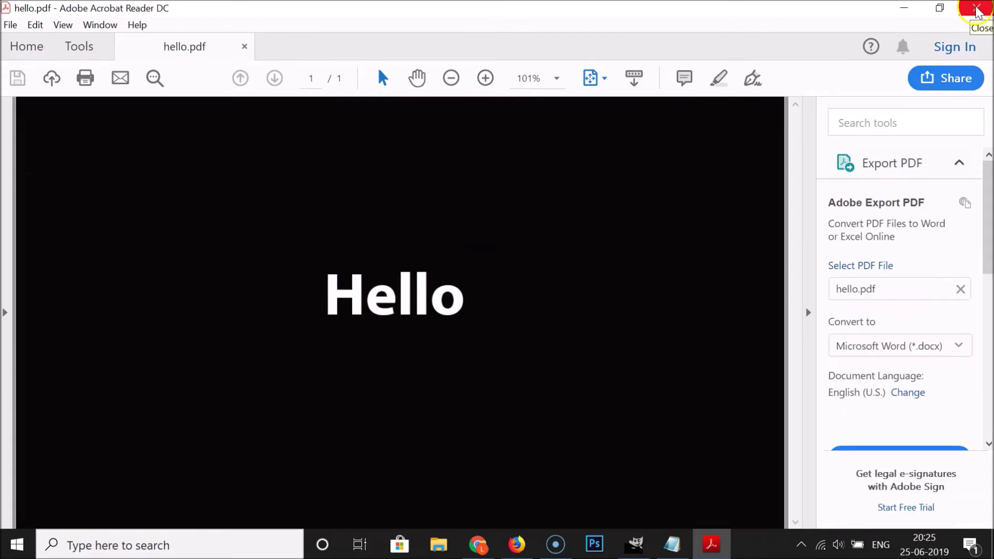
Step: Close Acrobat Reader to return to the desktop showing hello.pdf beside hello.jpg
{"action": "left_click", "coordinate": [977, 10]}
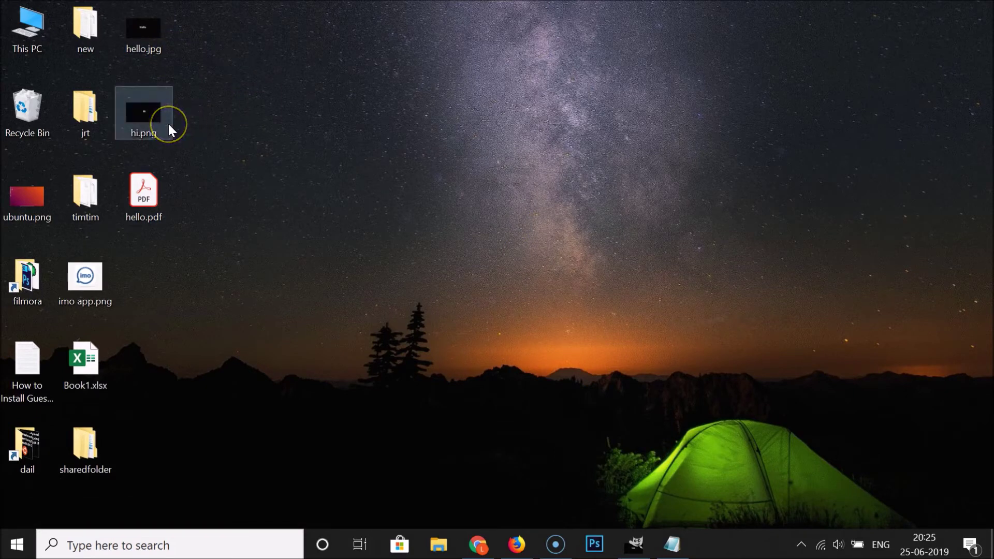
Step: Close hello.jpg in GIMP and open hi.png from the Desktop, converted to built-in sRGB
{"action": "left_click", "coordinate": [640, 548]}
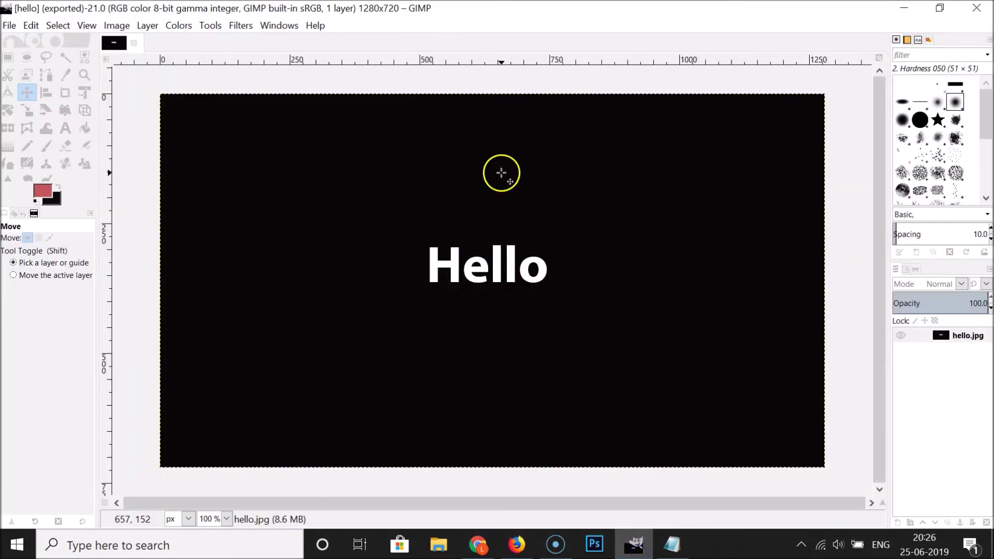
{"action": "left_click", "coordinate": [136, 42]}
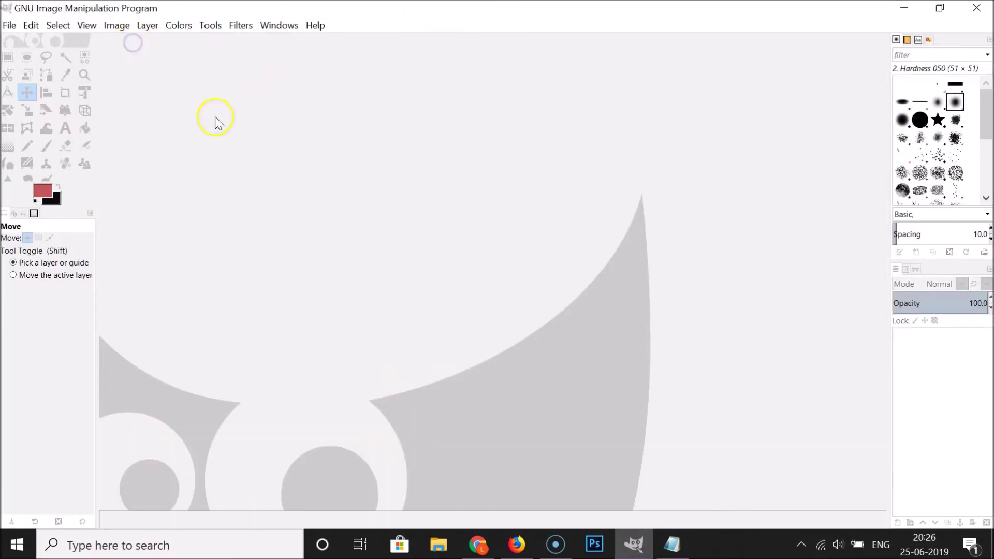
{"action": "left_click", "coordinate": [9, 25]}
{"action": "left_click", "coordinate": [16, 74]}
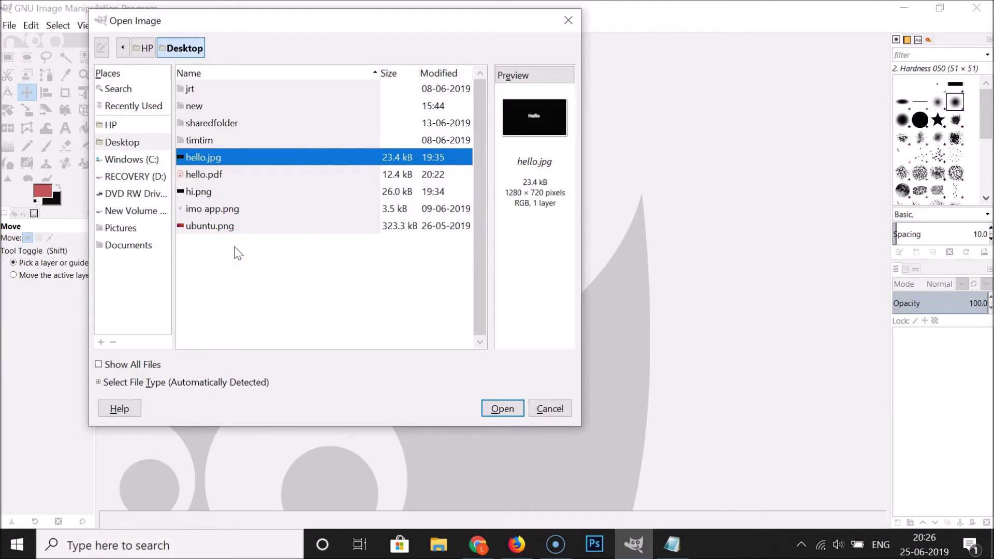
{"action": "left_click", "coordinate": [129, 142]}
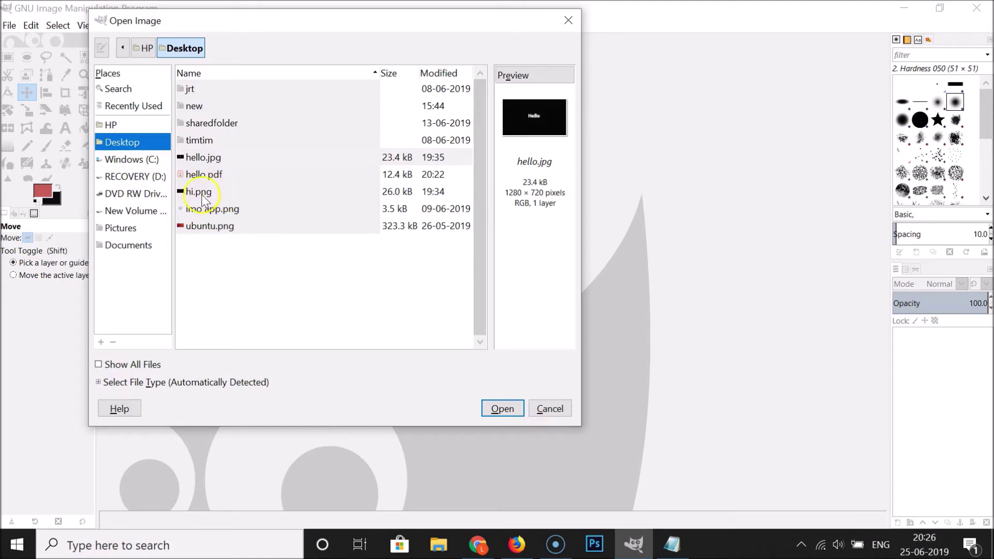
{"action": "left_click", "coordinate": [214, 197]}
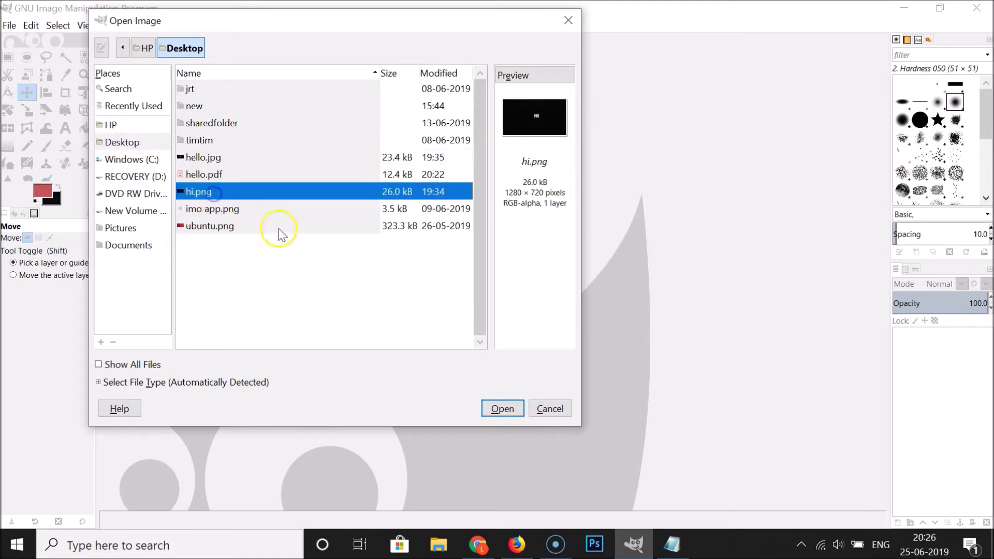
{"action": "left_click", "coordinate": [502, 409]}
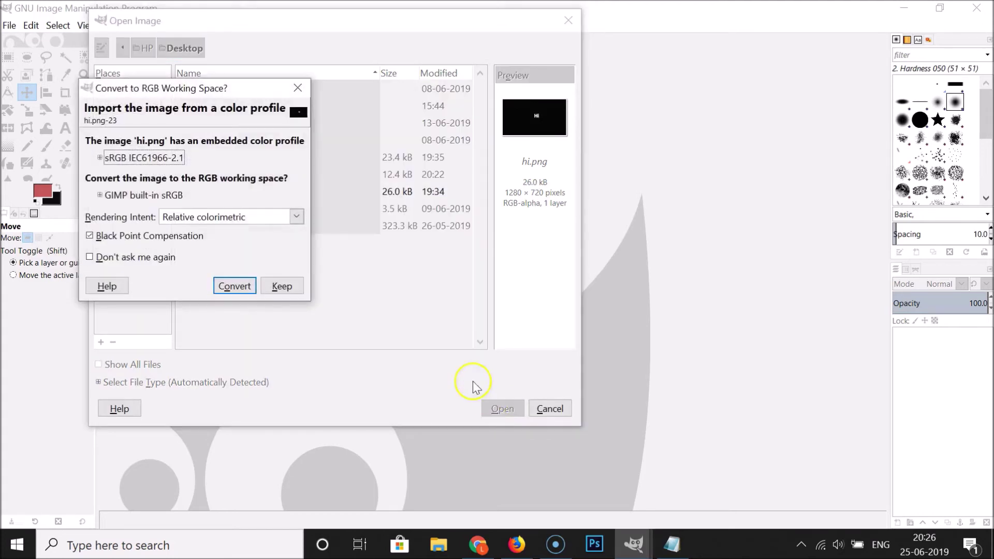
{"action": "left_click", "coordinate": [254, 283]}
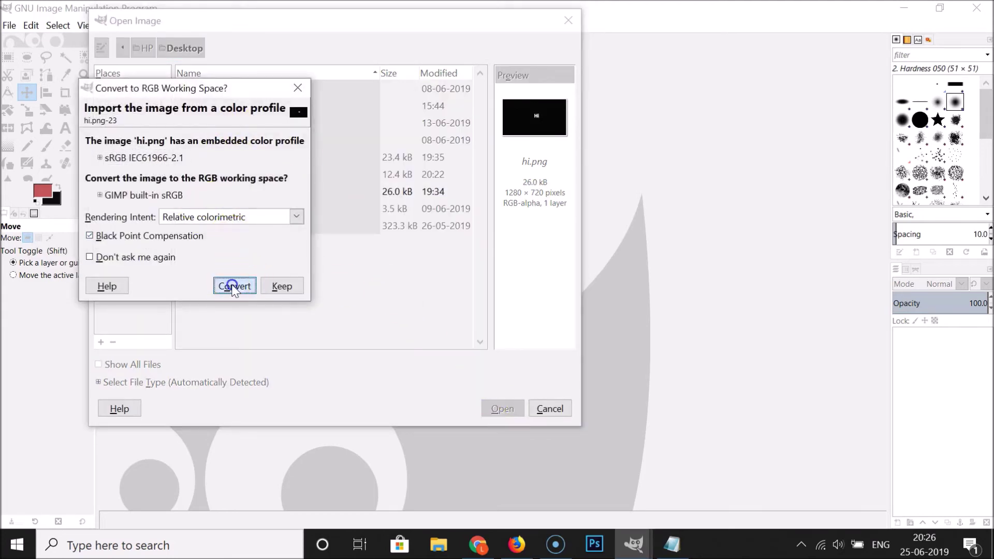
{"action": "left_click", "coordinate": [472, 299]}
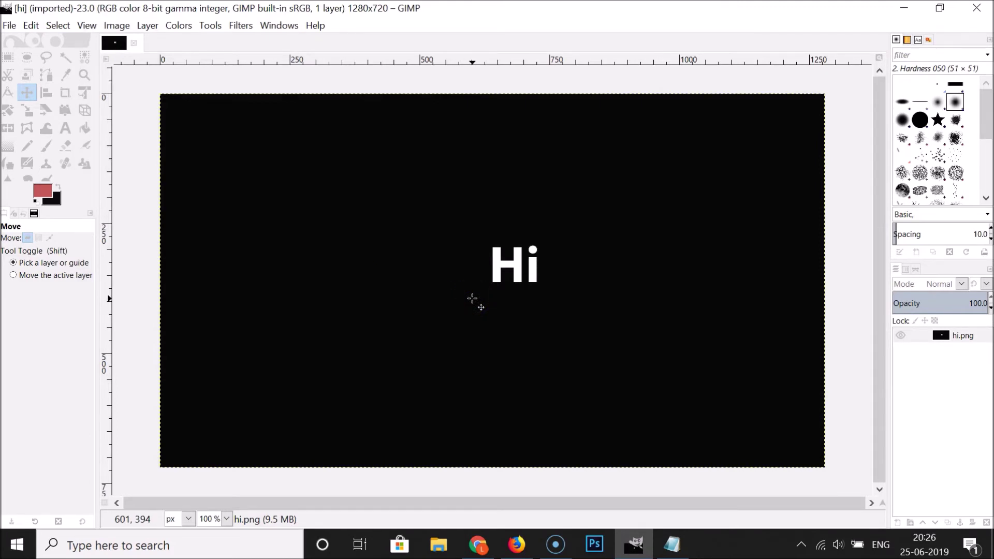
Step: Begin exporting the Hi image and choose Portable Document Format as the file type
{"action": "left_click", "coordinate": [472, 299]}
{"action": "left_click", "coordinate": [493, 221]}
{"action": "left_click", "coordinate": [502, 366]}
{"action": "left_click", "coordinate": [439, 288]}
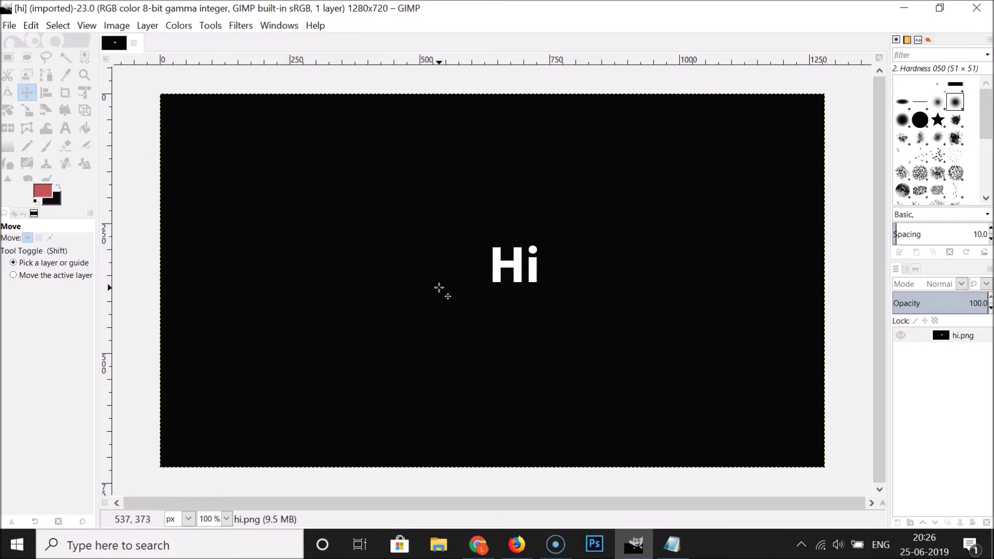
{"action": "left_click", "coordinate": [432, 289]}
{"action": "left_click", "coordinate": [212, 168]}
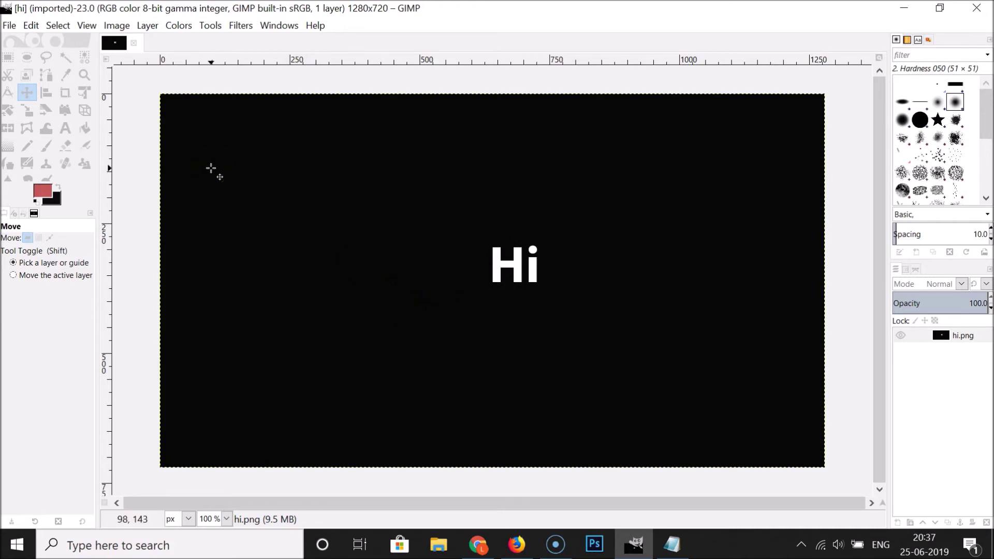
{"action": "left_click", "coordinate": [7, 29]}
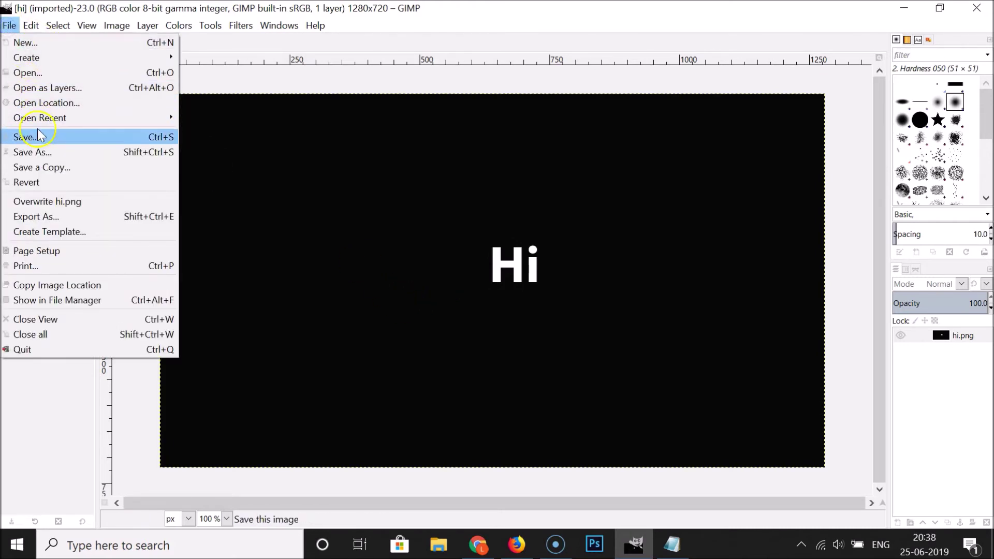
{"action": "left_click", "coordinate": [56, 219]}
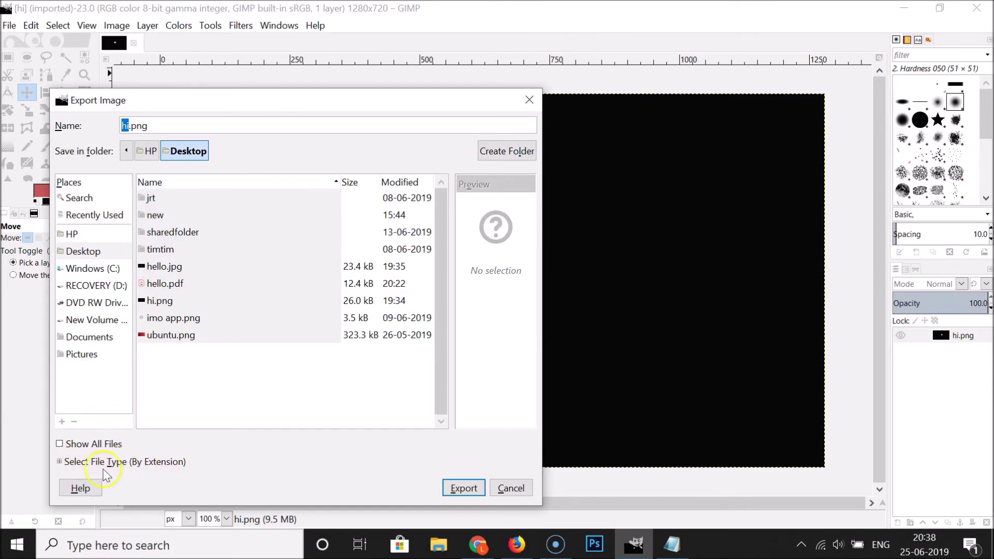
{"action": "left_click", "coordinate": [60, 462]}
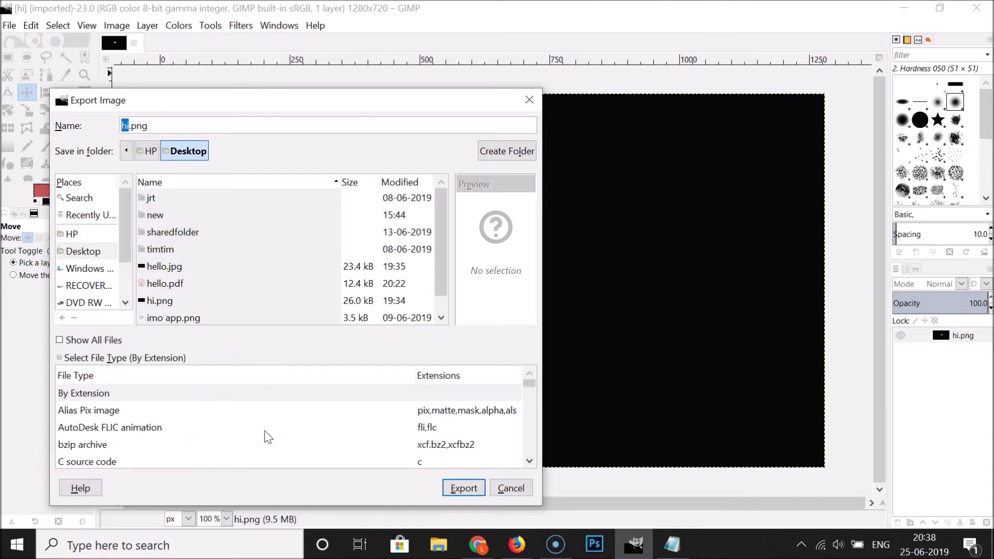
{"action": "scroll", "coordinate": [399, 384], "scroll_direction": "down", "scroll_amount": 4}
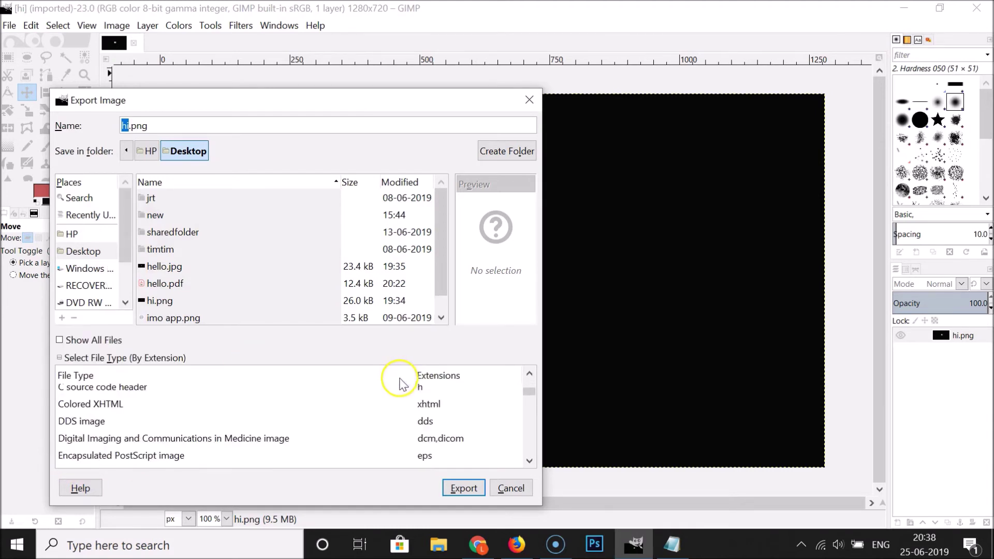
{"action": "scroll", "coordinate": [403, 386], "scroll_direction": "down", "scroll_amount": 5}
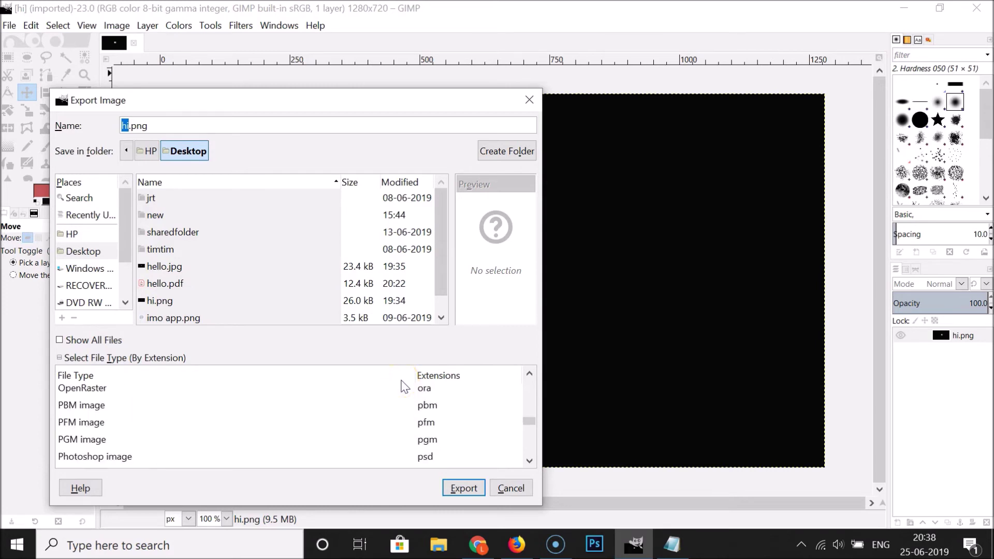
{"action": "scroll", "coordinate": [405, 386], "scroll_direction": "down", "scroll_amount": 3}
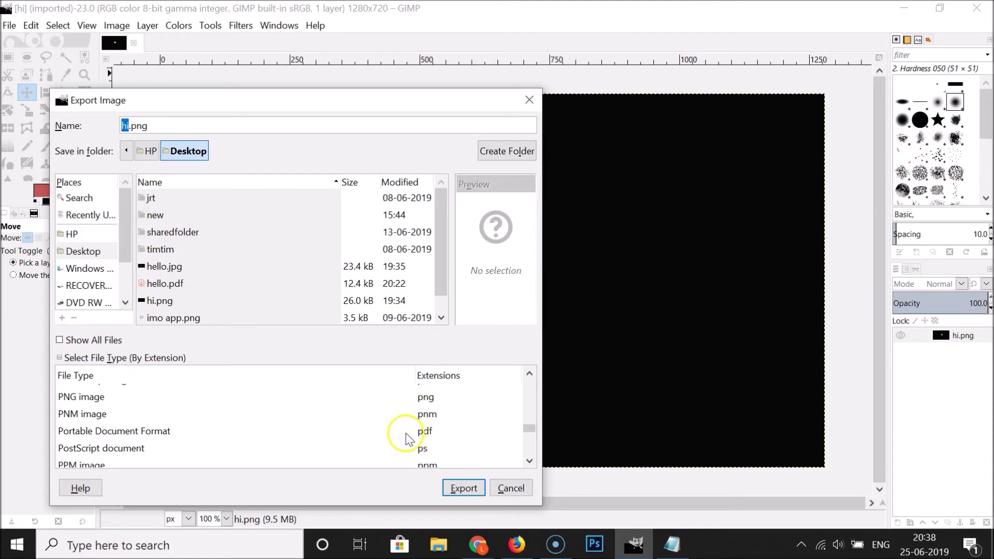
{"action": "left_click", "coordinate": [435, 434]}
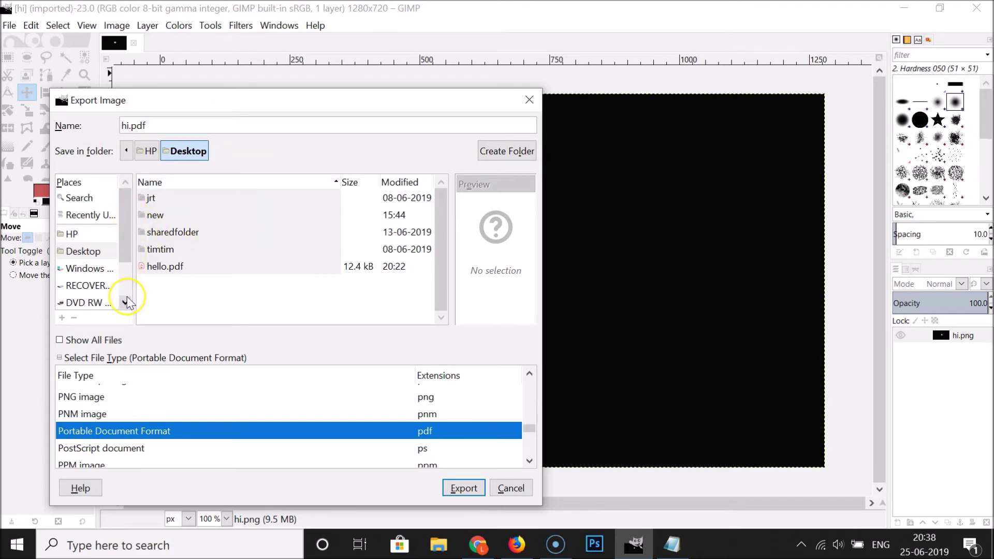
Step: Export it to the Desktop as hi.pdf with the default PDF options
{"action": "left_click", "coordinate": [95, 255]}
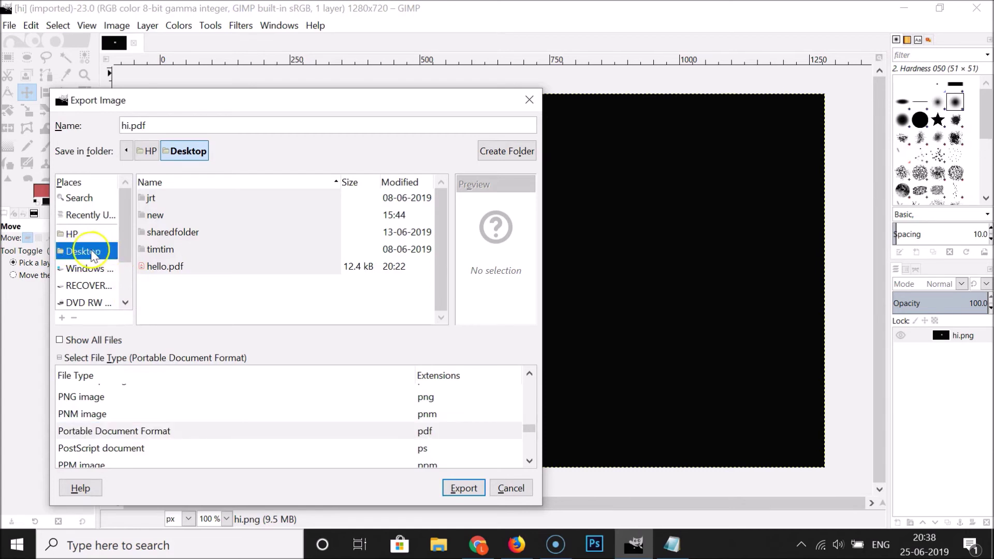
{"action": "left_click", "coordinate": [112, 253]}
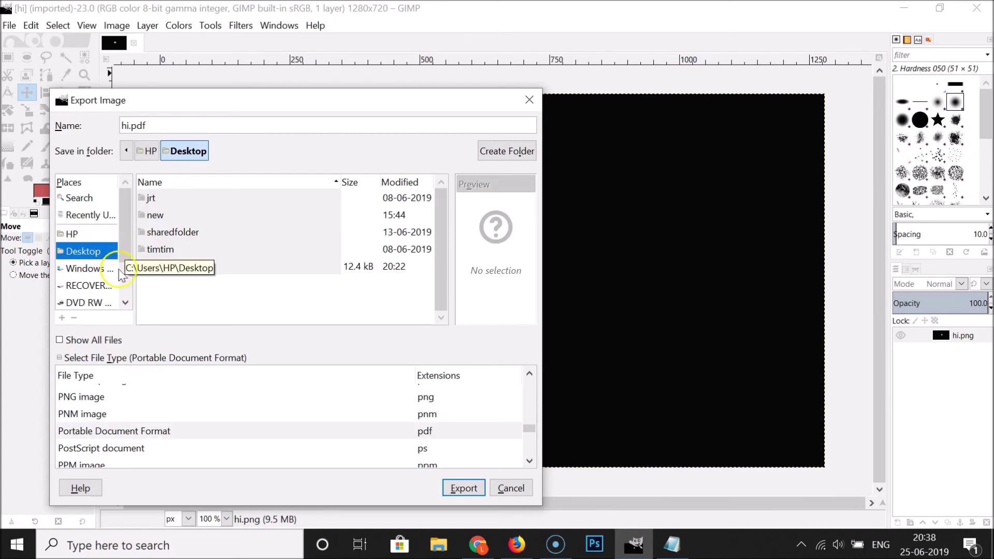
{"action": "left_click", "coordinate": [454, 491]}
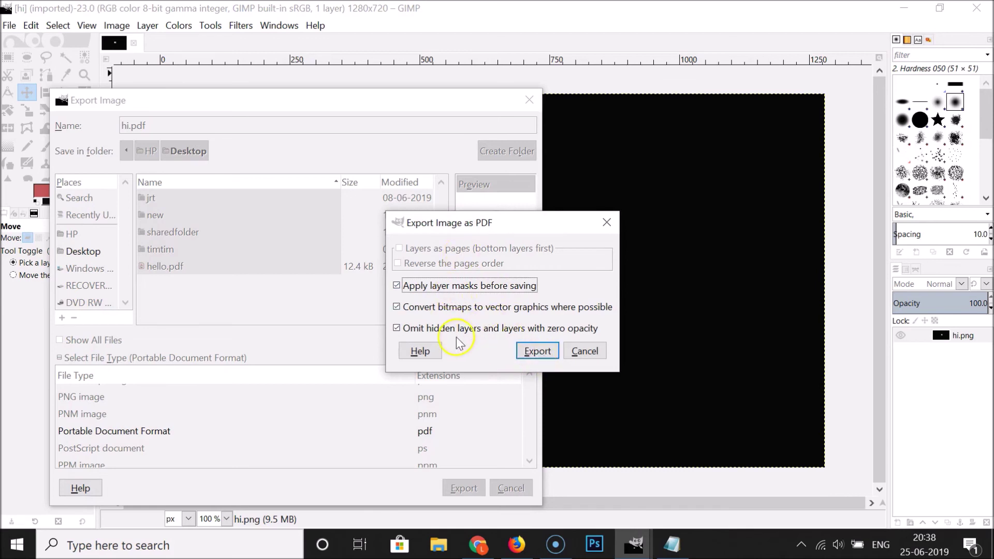
{"action": "left_click", "coordinate": [536, 352]}
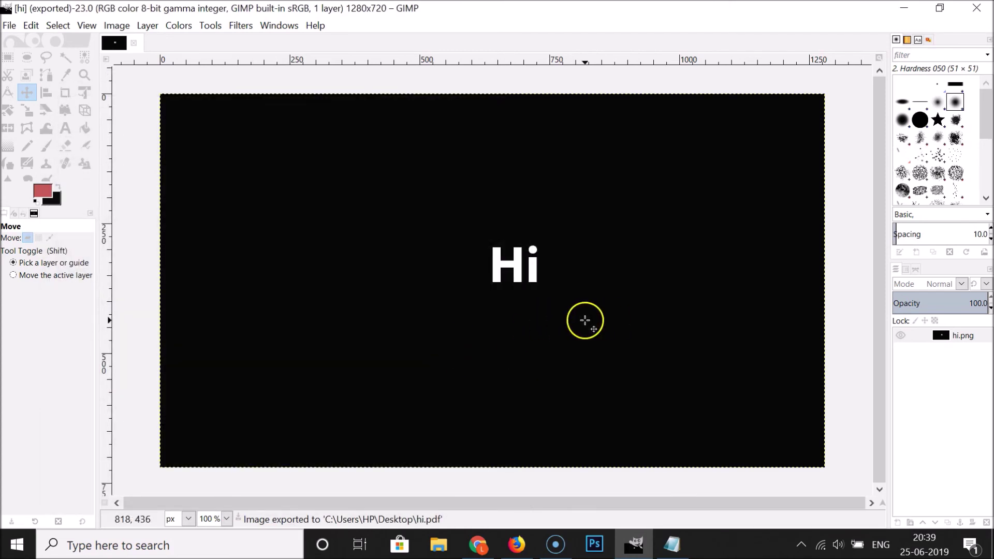
Step: Minimize GIMP, view hi.pdf in Acrobat Reader, close it, and bring back the Notepad note
{"action": "left_click", "coordinate": [907, 9]}
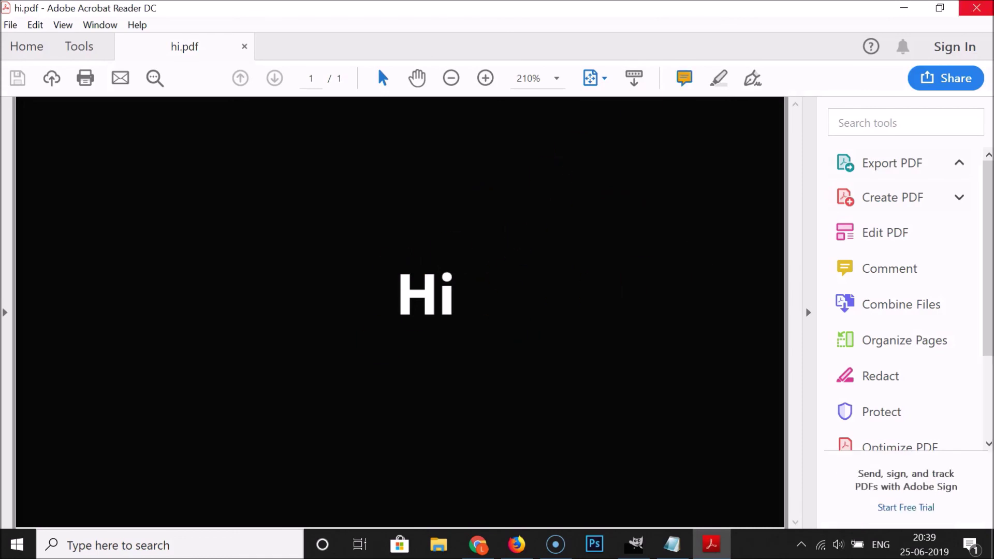
{"action": "left_click", "coordinate": [977, 8]}
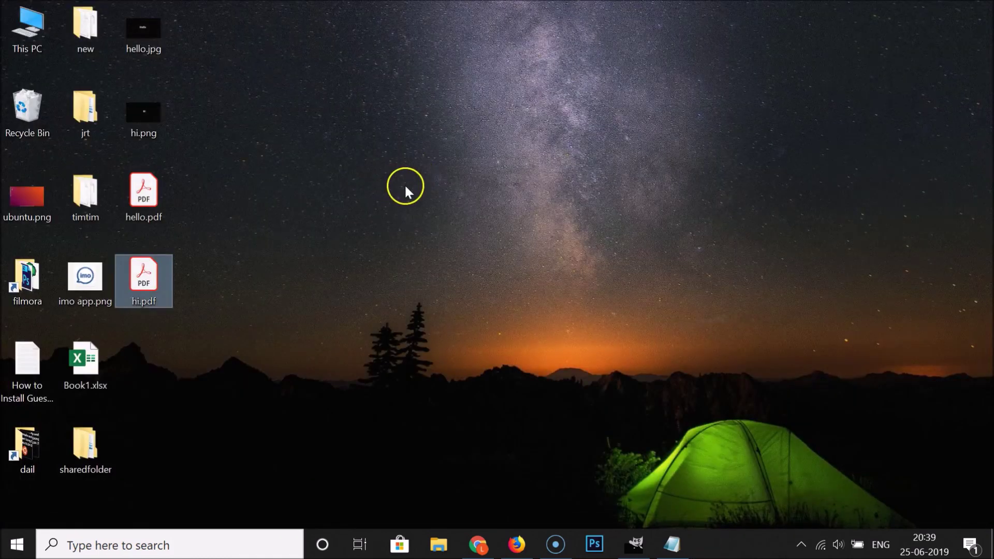
{"action": "left_click", "coordinate": [394, 228]}
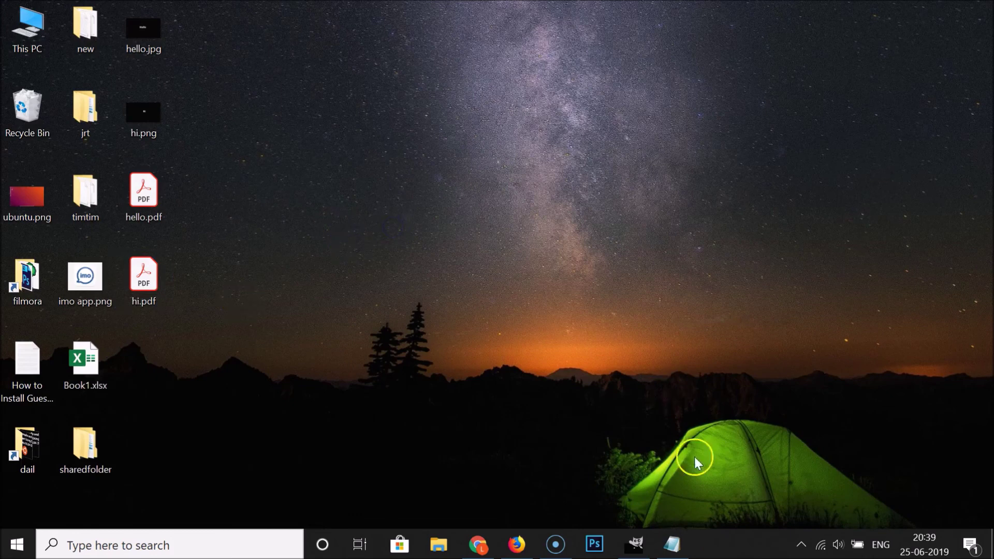
{"action": "left_click", "coordinate": [674, 543]}
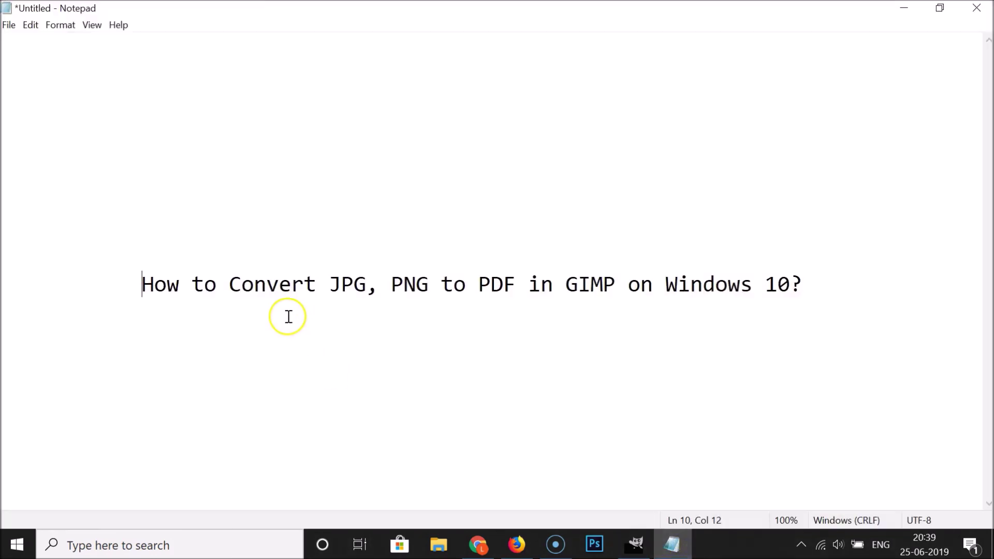